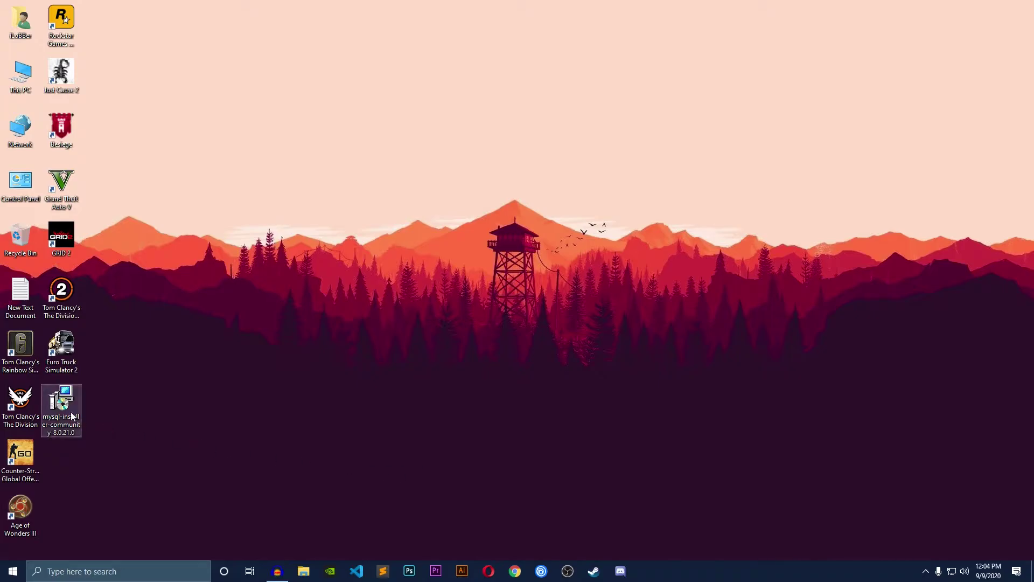
- Search for mysql in Chrome and open the MySQL Installer 8.0.21 page for Windows from the MySQL Community Server downloads
left_click(523, 573)
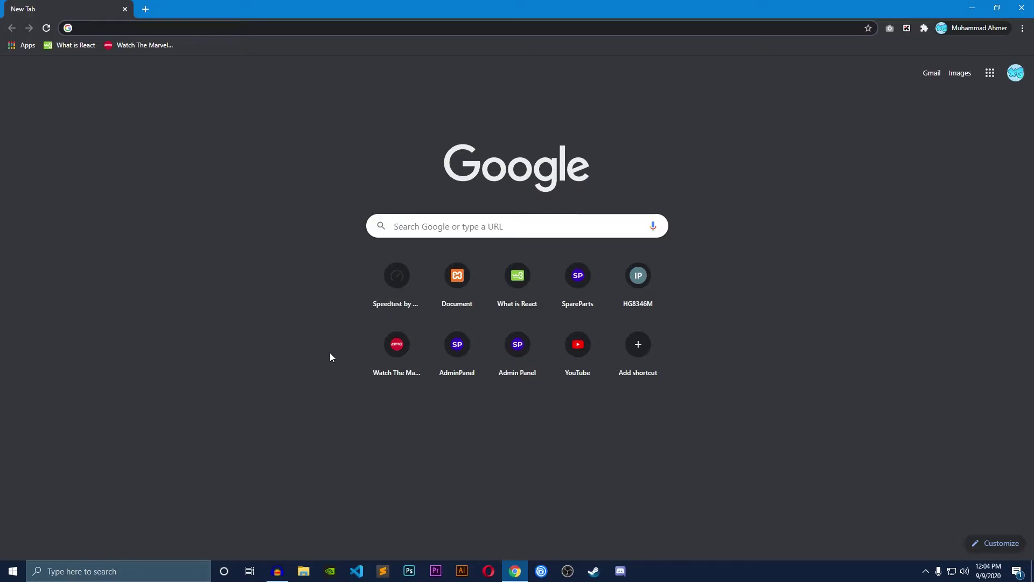
type("mysql")
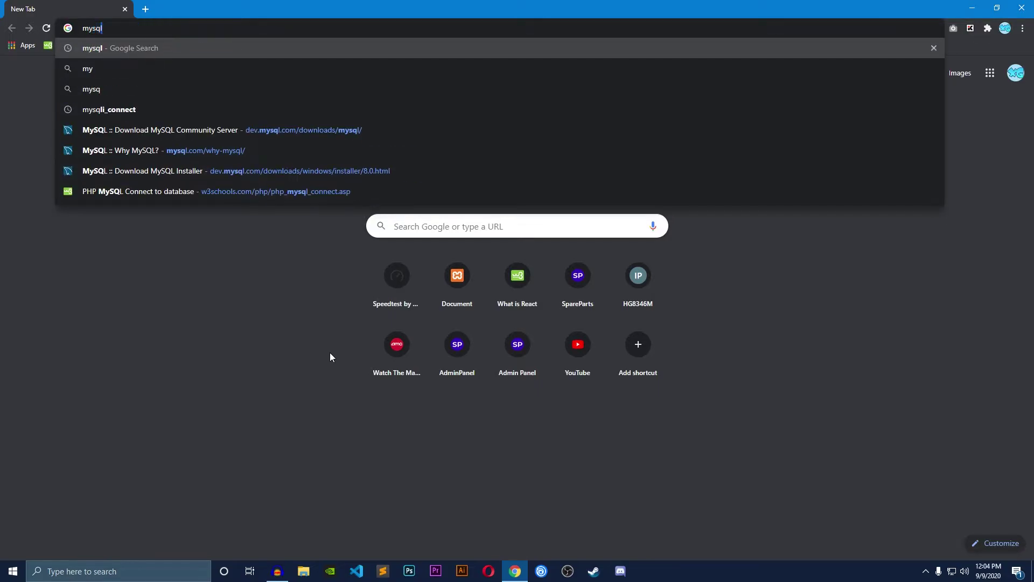
key("Return")
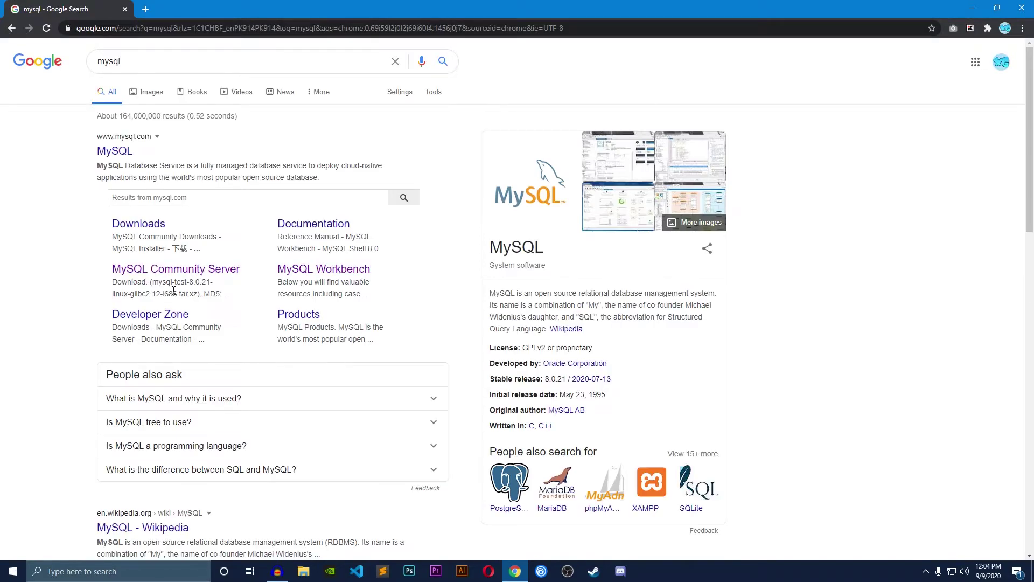
left_click(155, 276)
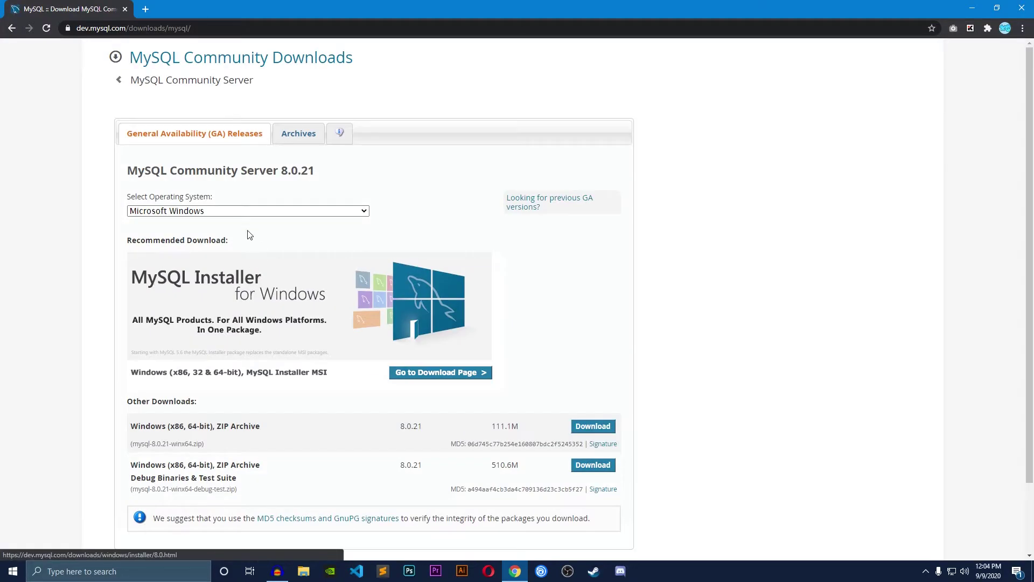
left_click(437, 373)
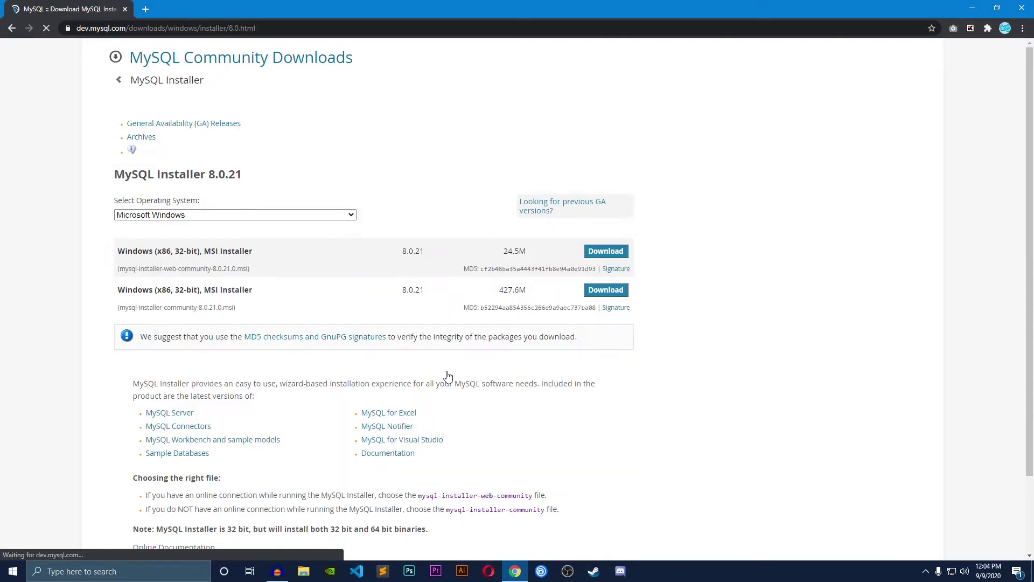
- Open the download page for the 427.6M mysql-installer-community-8.0.21.0.msi package, and close the browser
left_click_drag(141, 291, 316, 292)
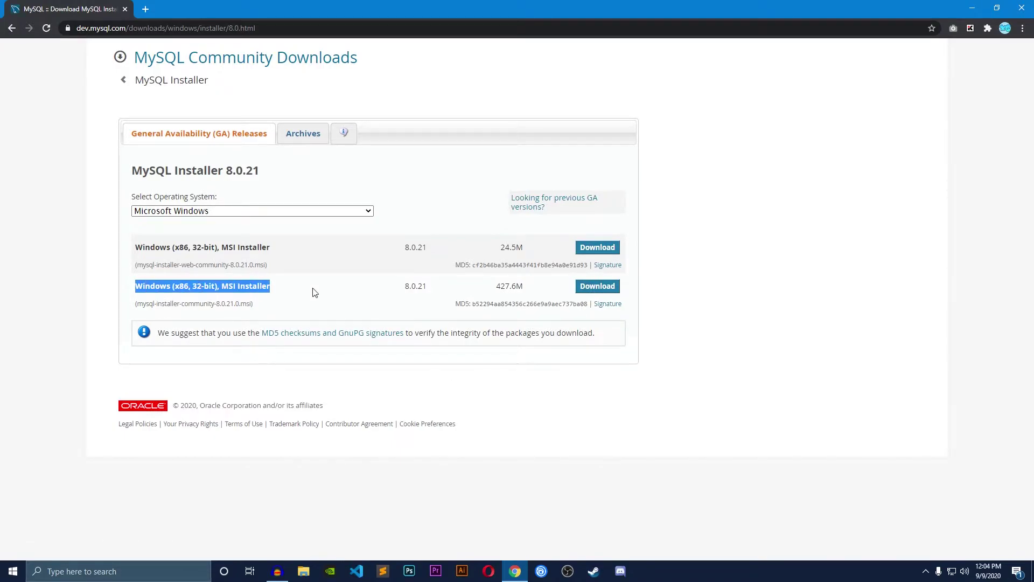
left_click(501, 291)
double_click(503, 291)
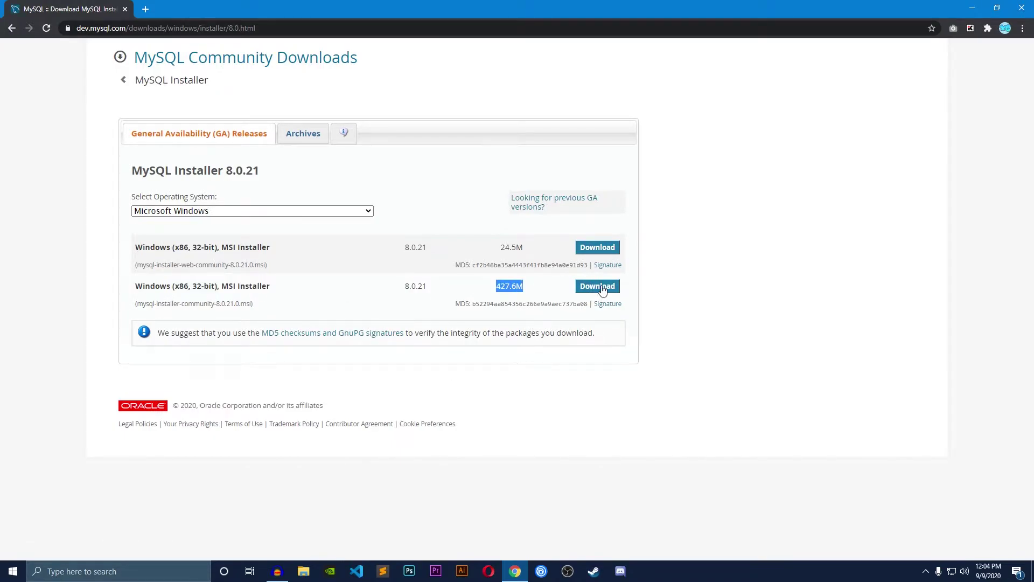
left_click(599, 288)
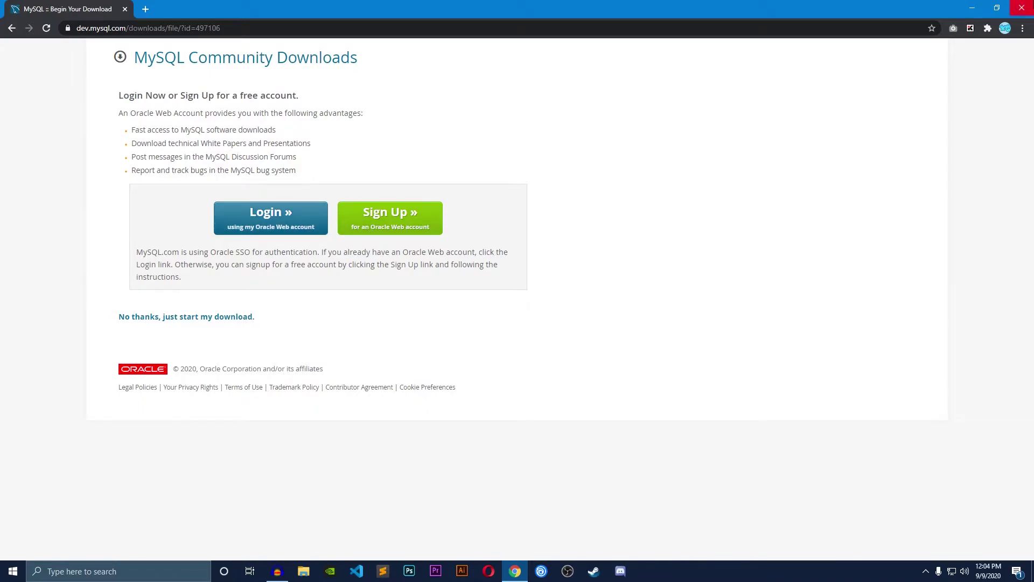
left_click(1022, 7)
- Run the mysql-installer-community-8.0.21.0 file from the desktop and allow it and MySQLInstallerLauncher.exe to make changes
left_click_drag(72, 421, 496, 353)
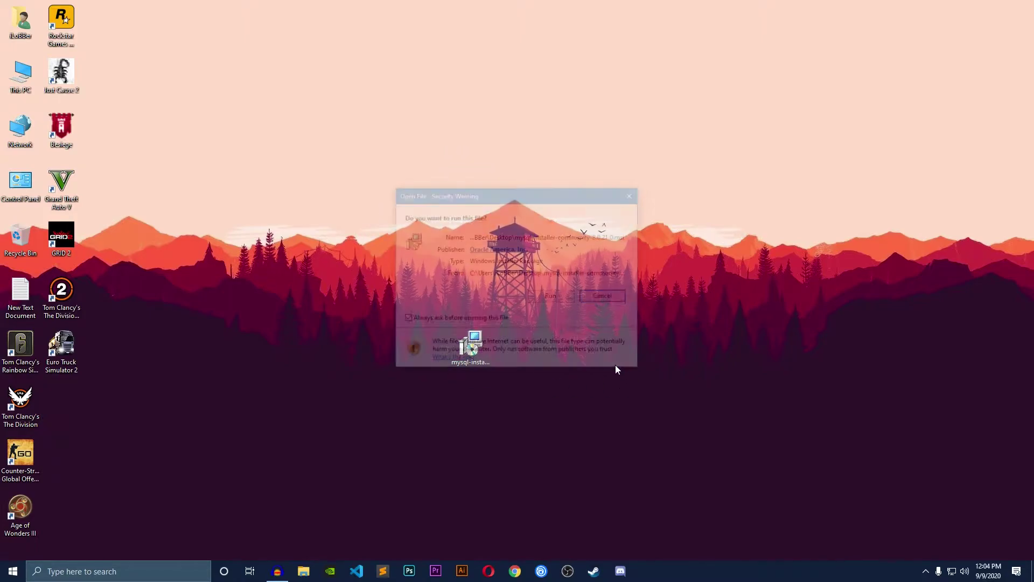
left_click(561, 299)
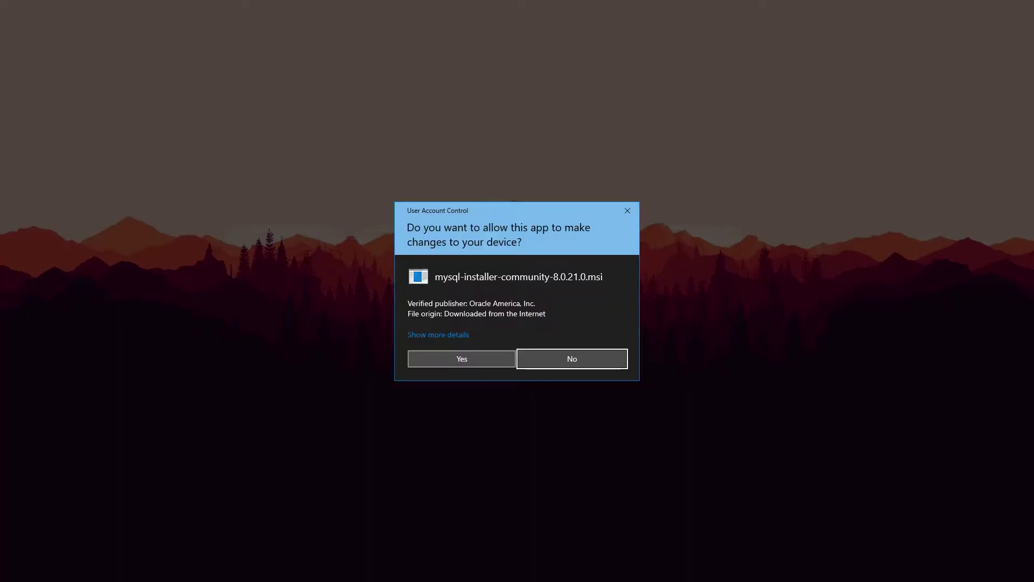
left_click(483, 360)
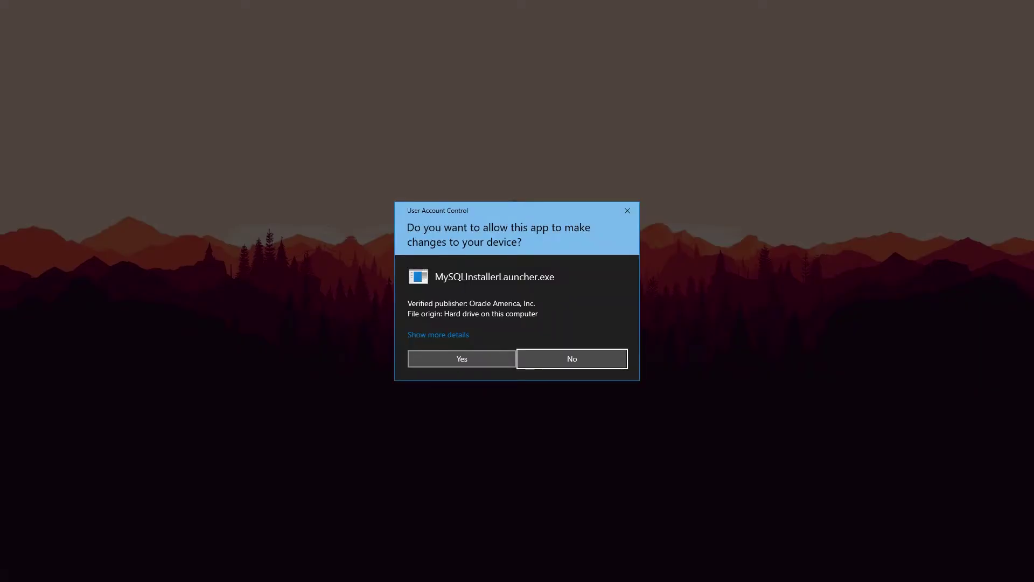
left_click(471, 362)
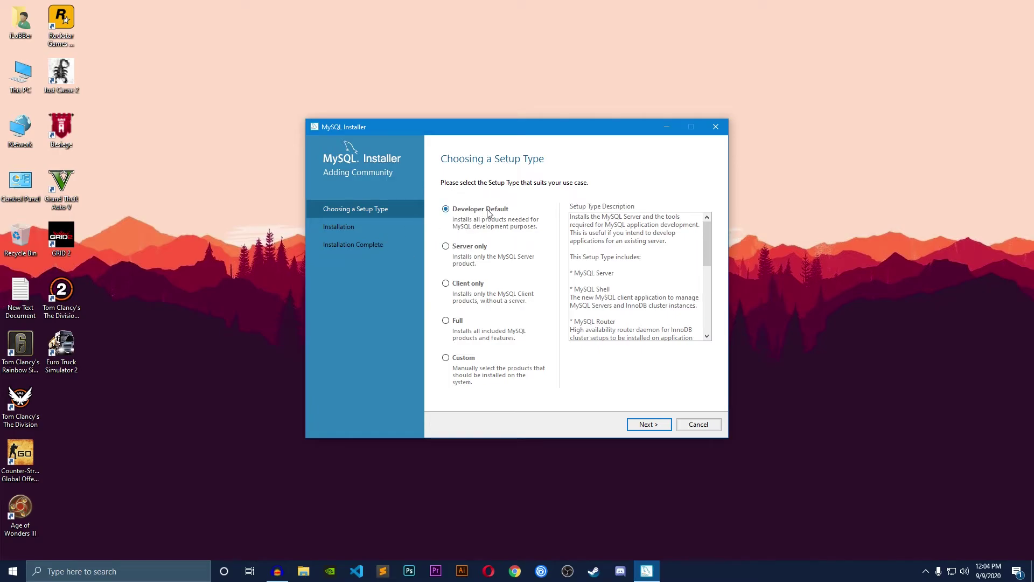
- Install the Developer Default products, accepting the existing server paths and continuing despite the unmet requirements
left_click(654, 424)
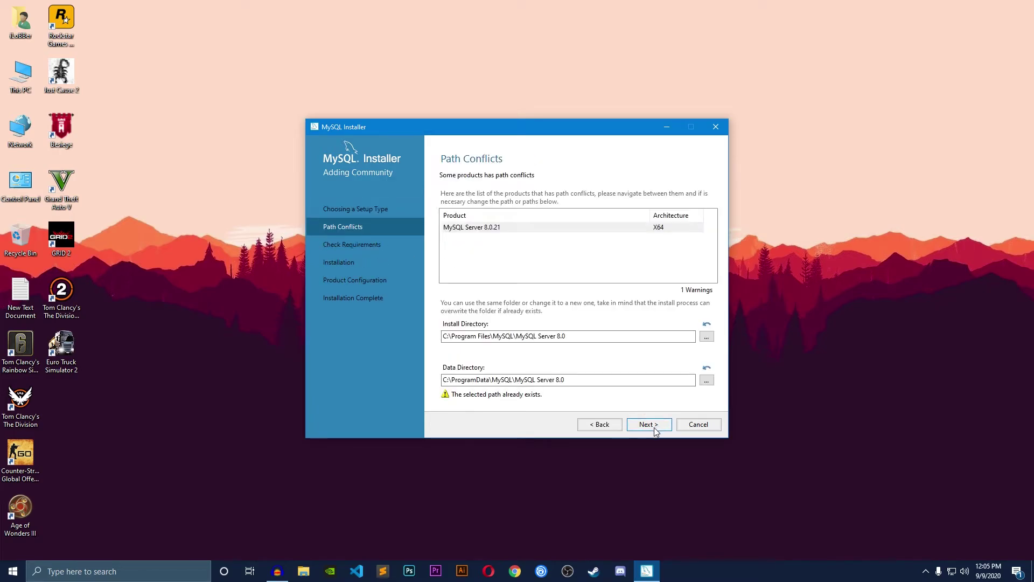
left_click(653, 426)
left_click(598, 332)
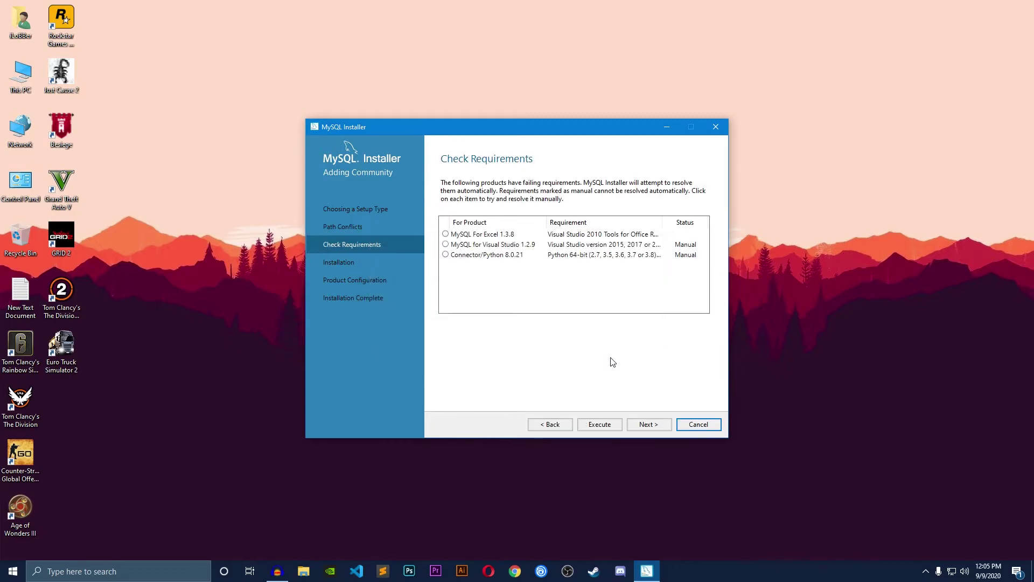
left_click(642, 427)
left_click(597, 332)
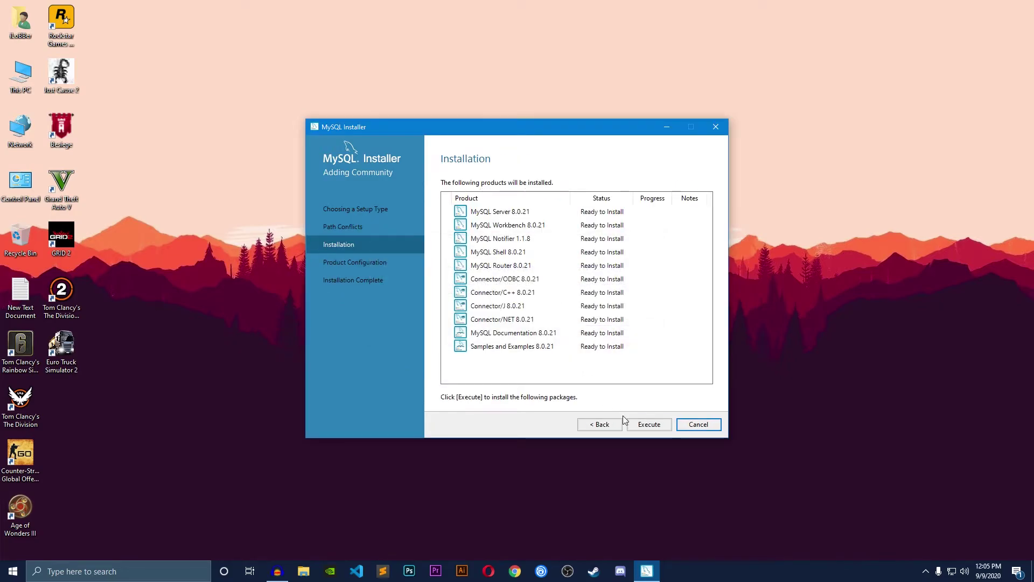
left_click(660, 428)
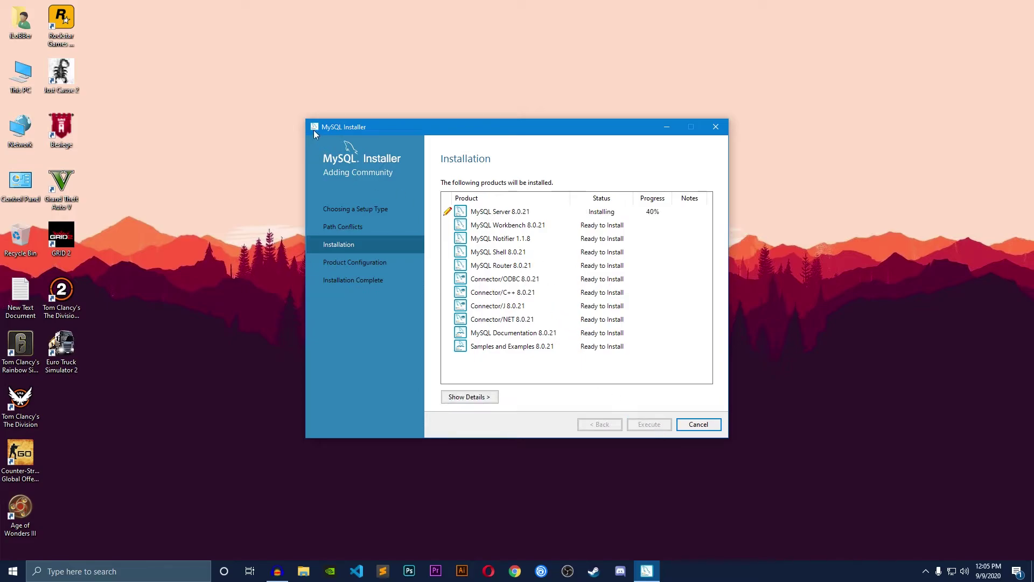
- Set up MySQL Server as a standalone server with the Development Computer type and TCP/IP port 3306, keeping the preset authentication method
left_click_drag(330, 126, 347, 146)
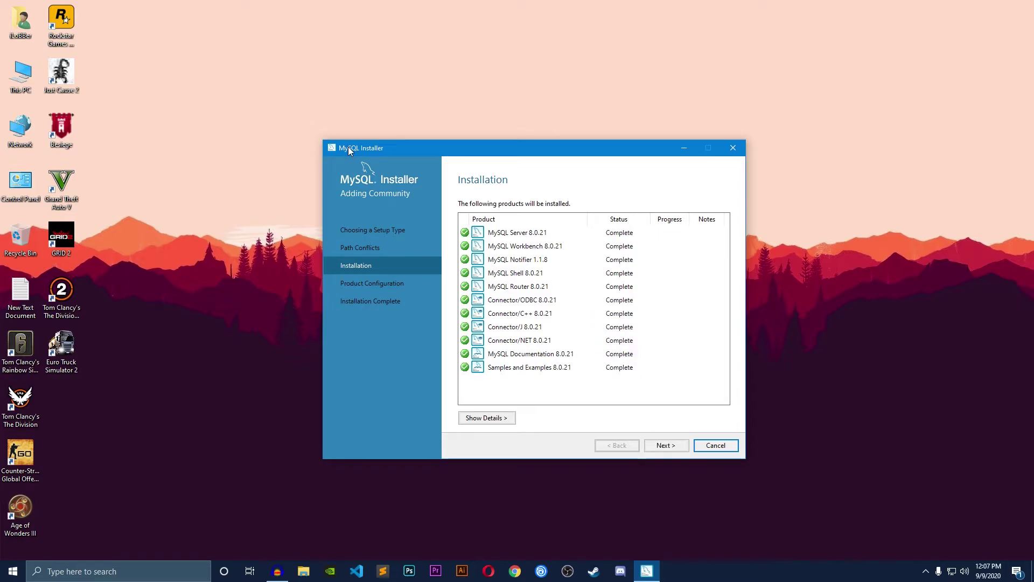
left_click(660, 447)
left_click(657, 447)
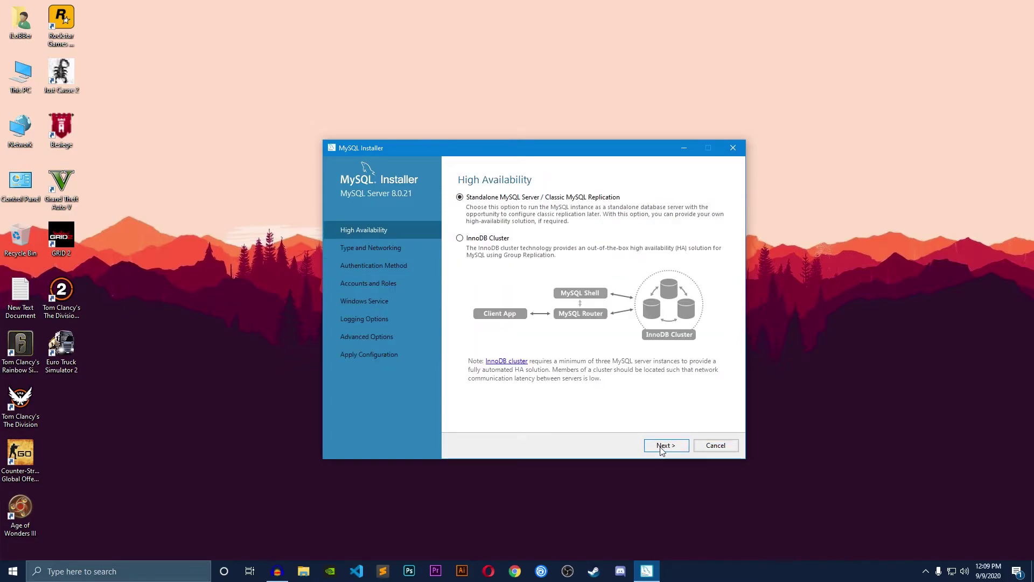
left_click(662, 447)
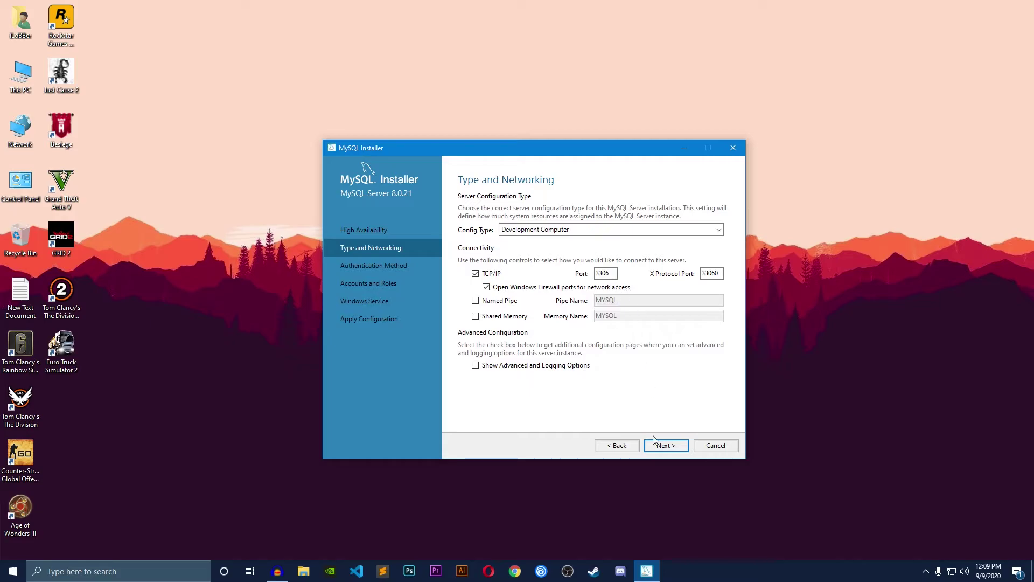
left_click(664, 445)
left_click(660, 446)
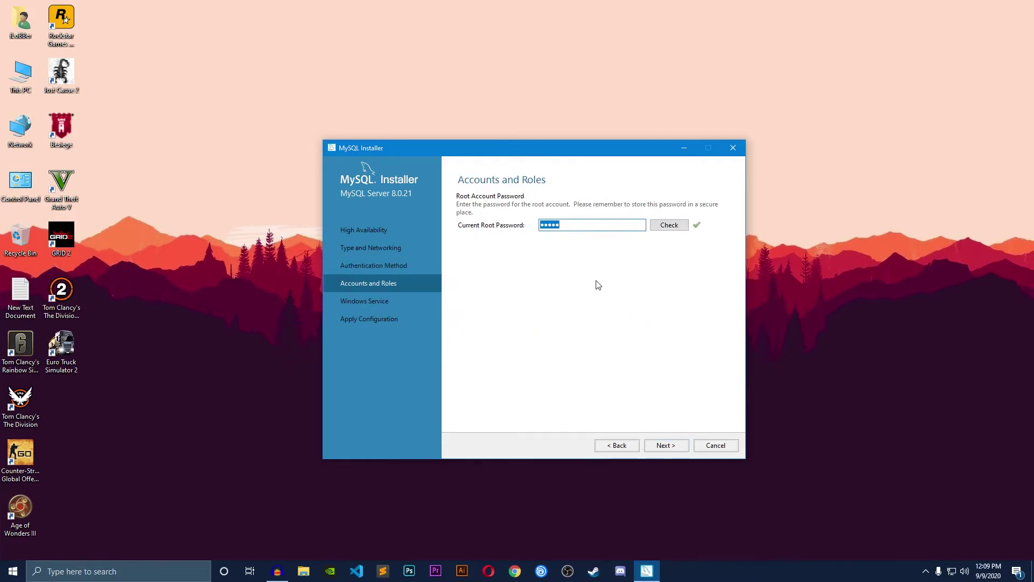
- Enter the current root password, check it against the server, and continue to the Windows service settings
type("•••••")
left_click(663, 226)
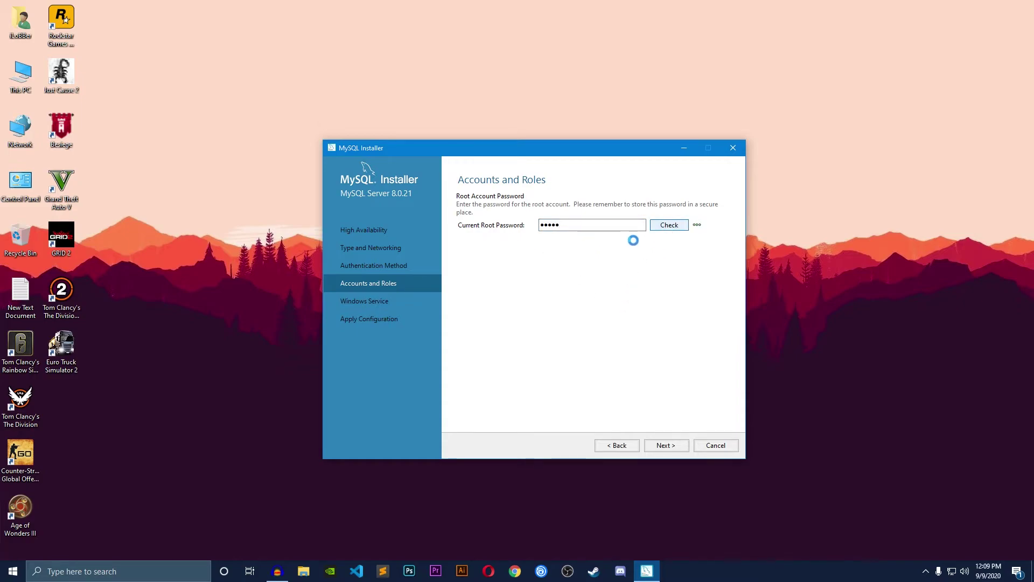
mouse_move(697, 230)
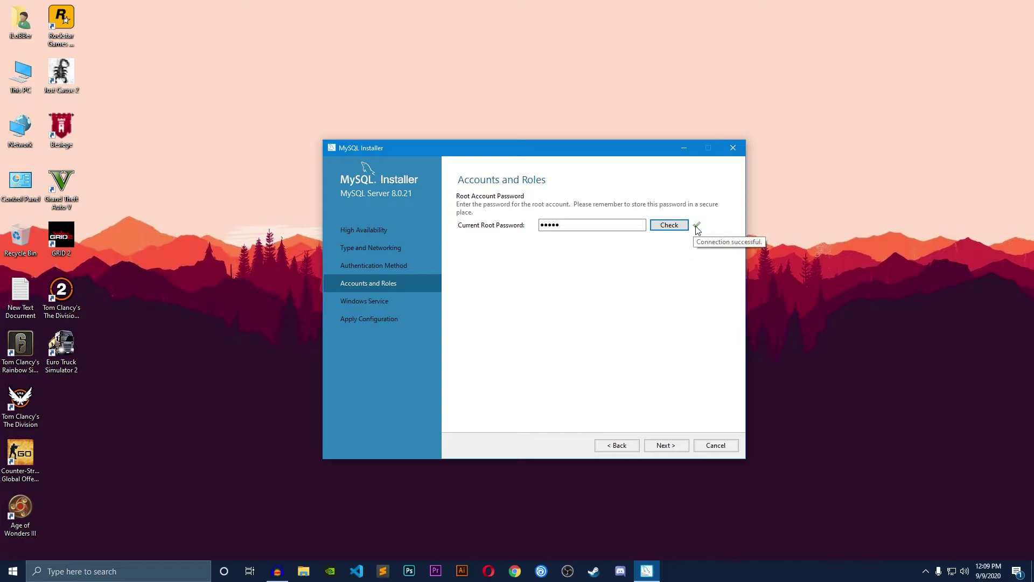
left_click(658, 447)
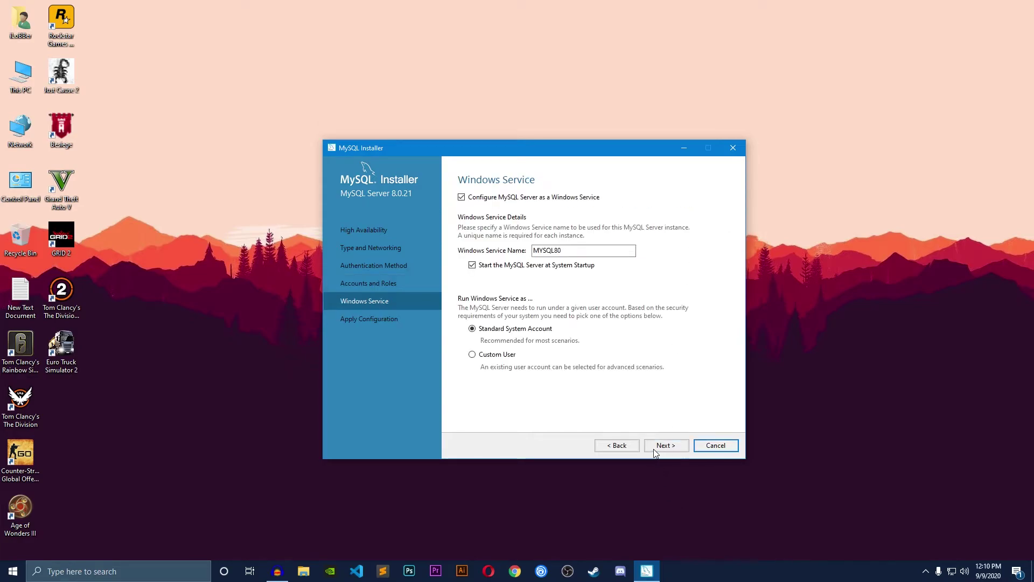
- Name the Windows service WebMentor and apply the MySQL Server configuration
left_click_drag(576, 251, 529, 253)
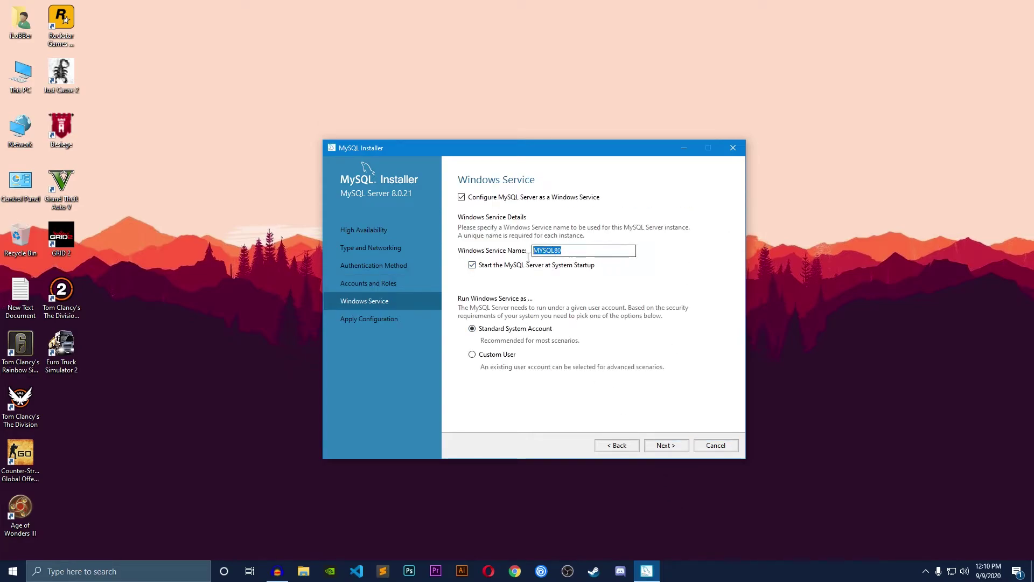
key("BackSpace")
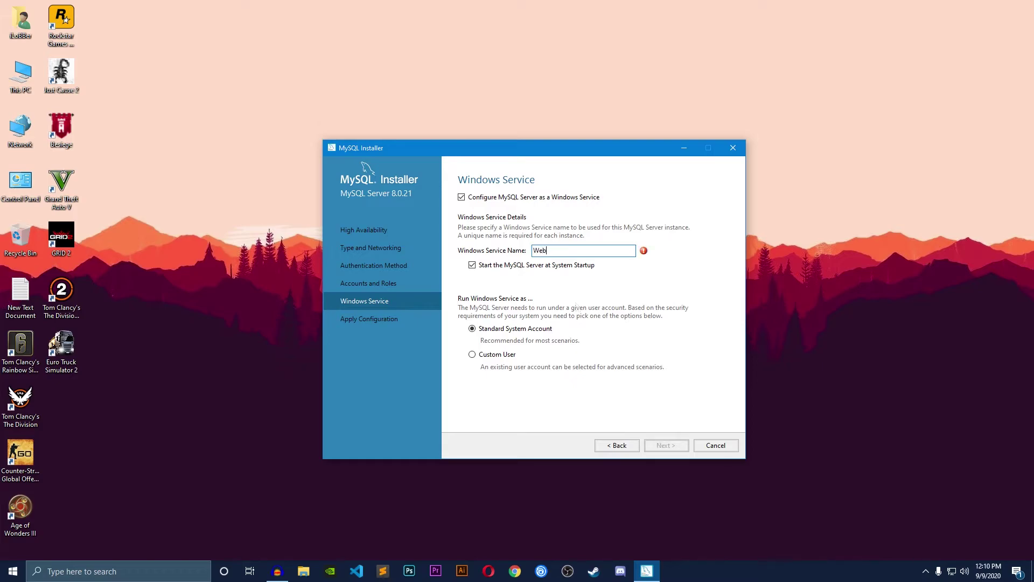
type("WebMentor")
left_click(666, 445)
left_click(671, 444)
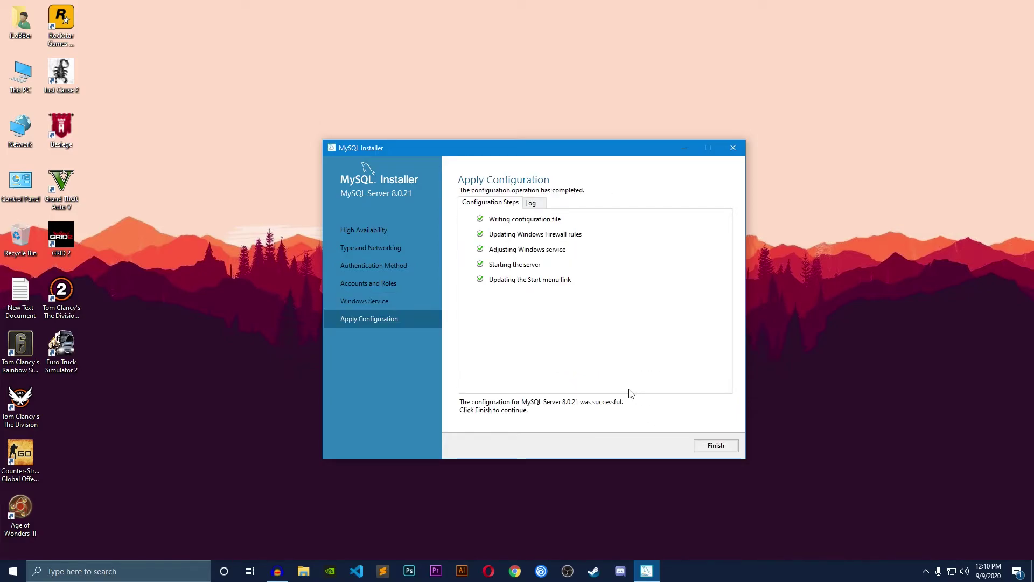
- Finish the server configuration and complete the MySQL Router setup without bootstrapping it for InnoDB cluster
left_click(714, 448)
left_click(680, 449)
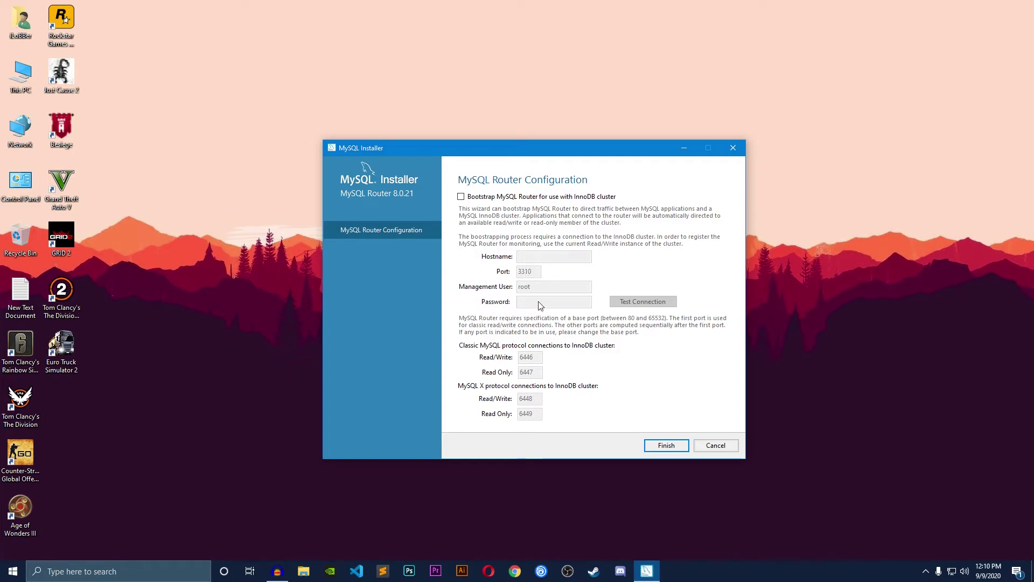
left_click(667, 446)
left_click(668, 447)
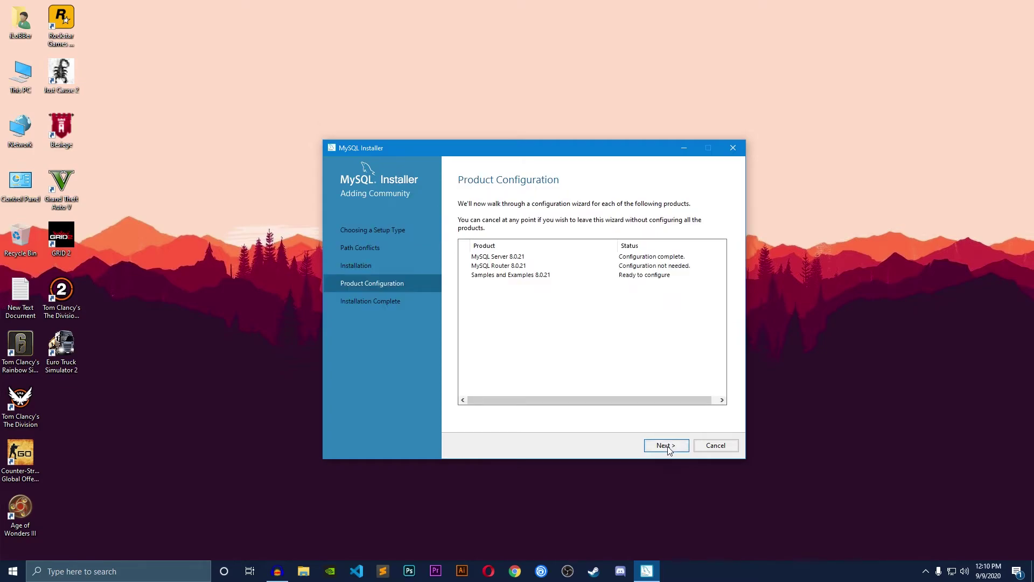
- Connect Samples and Examples to MySQL Server 8.0.21 with the root password, and apply its configuration
left_click(517, 376)
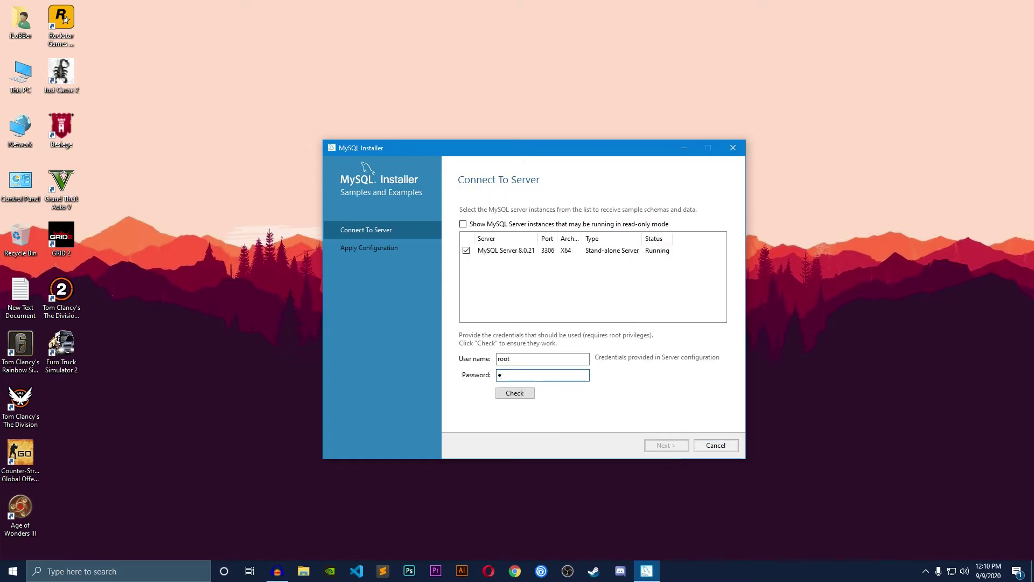
left_click(515, 395)
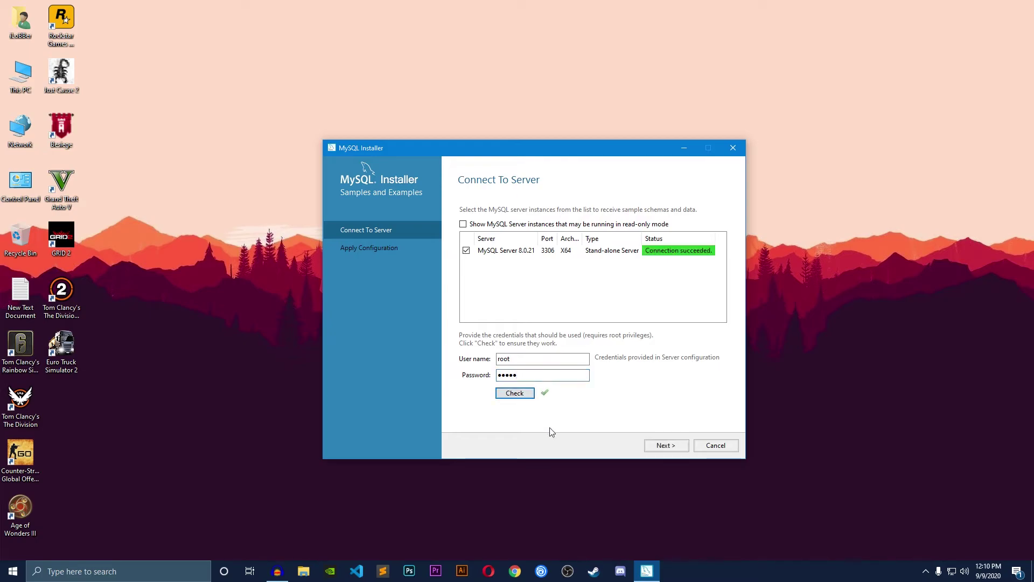
left_click(659, 444)
left_click(666, 447)
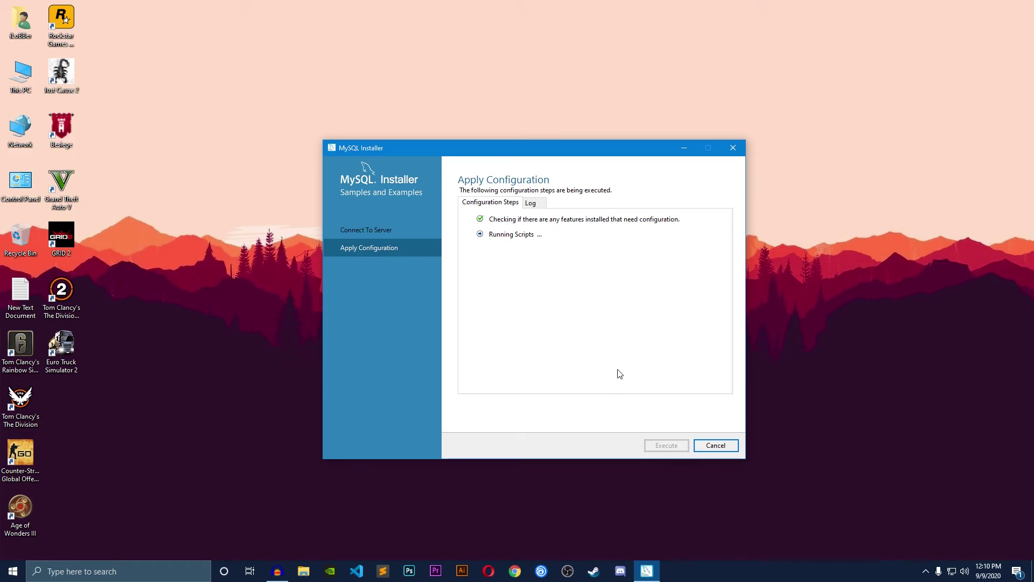
left_click(700, 445)
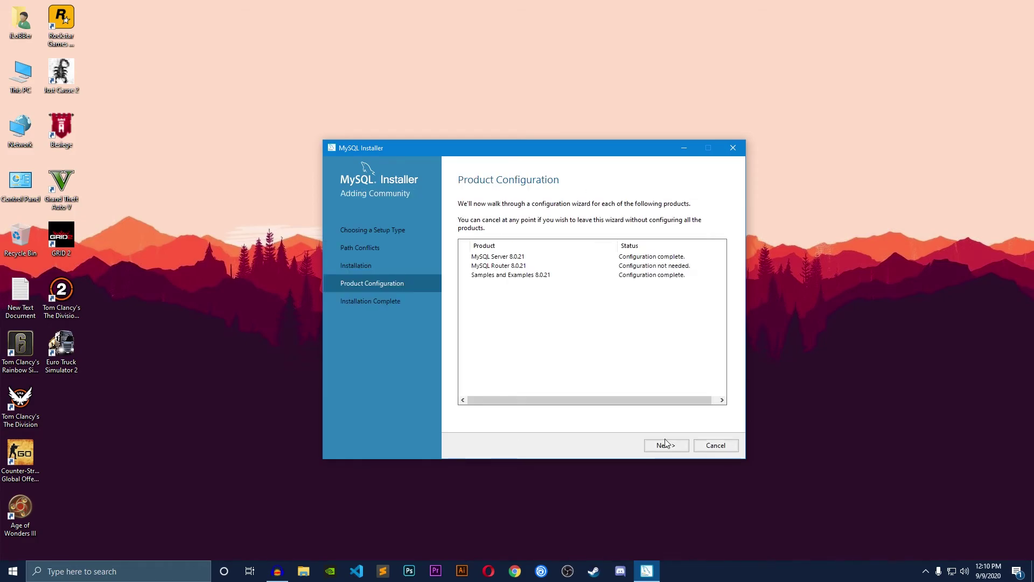
- Finish the MySQL installation and close the MySQL Shell and Workbench windows
left_click(674, 446)
left_click(720, 447)
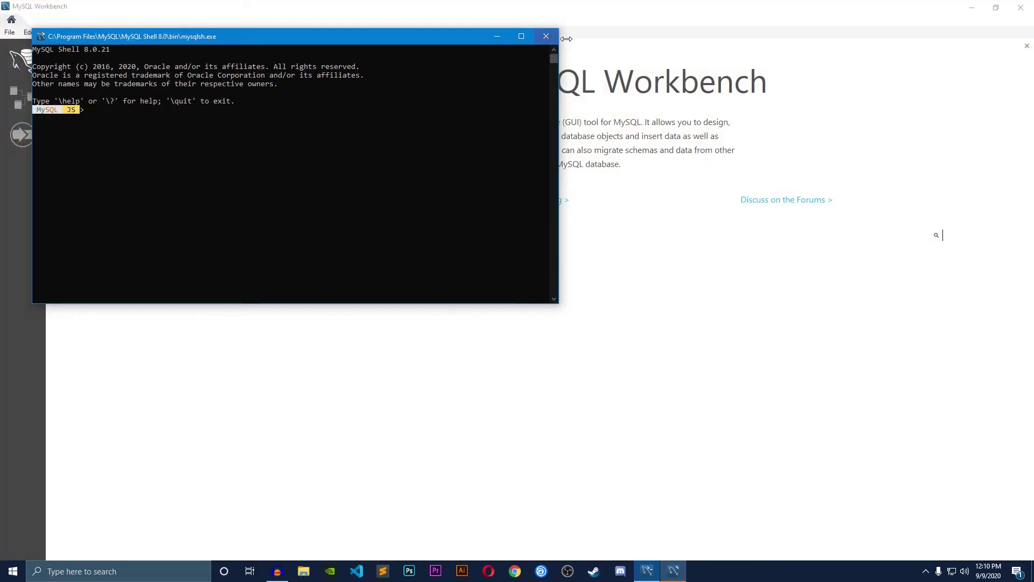
left_click(546, 36)
left_click(1021, 7)
- Search Windows for MySQL Workbench 8.0 CE, open it, and connect to Local instance MySQL80 with the root password
left_click_drag(471, 348, 62, 393)
left_click(4, 567)
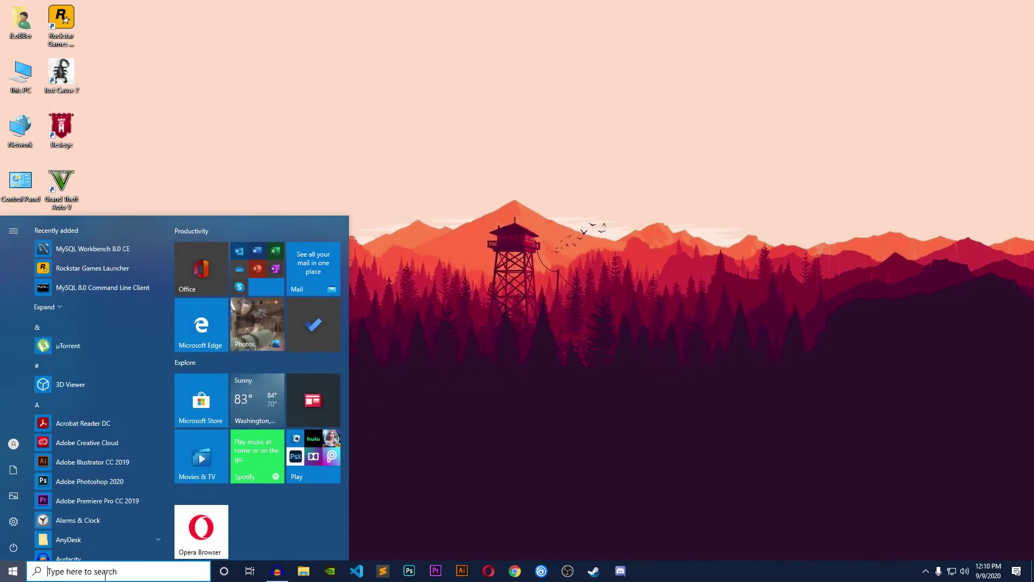
type("mysq")
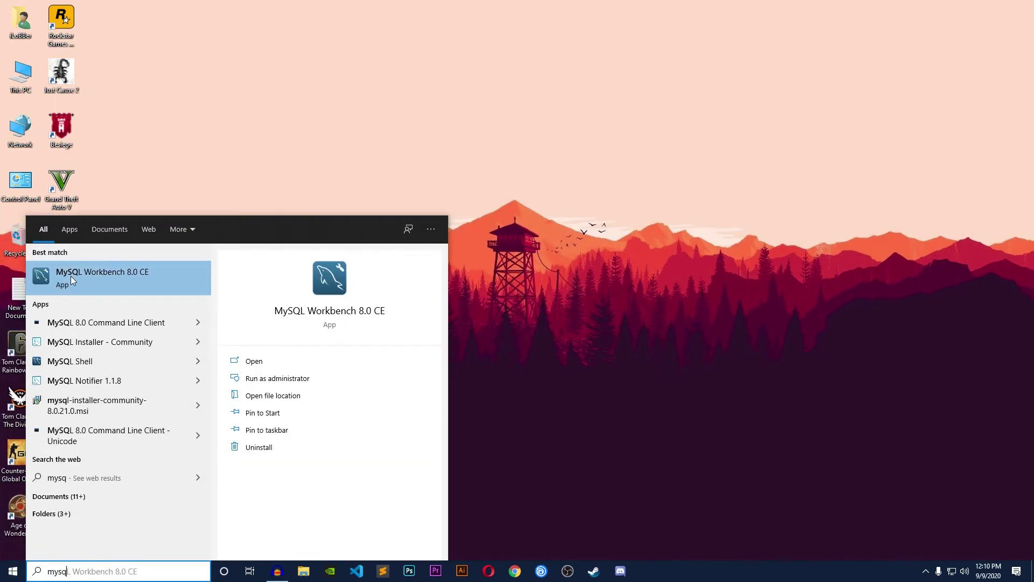
left_click(121, 274)
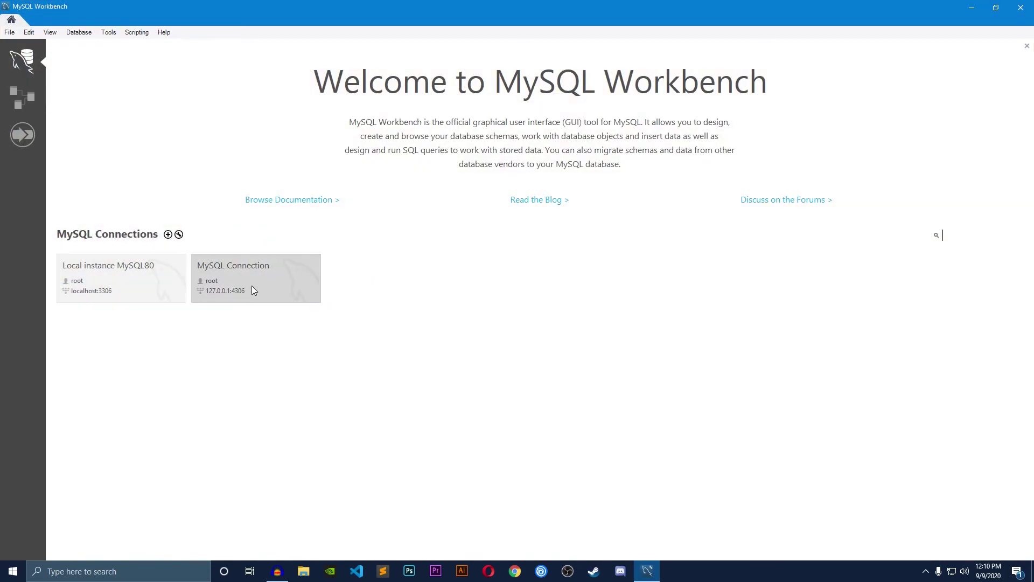
left_click(122, 282)
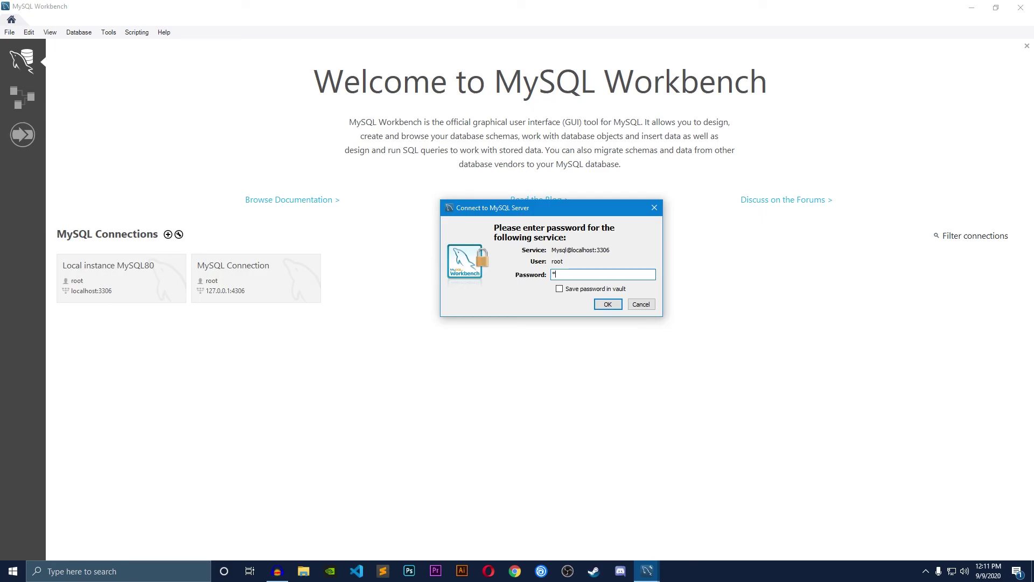
key("Return")
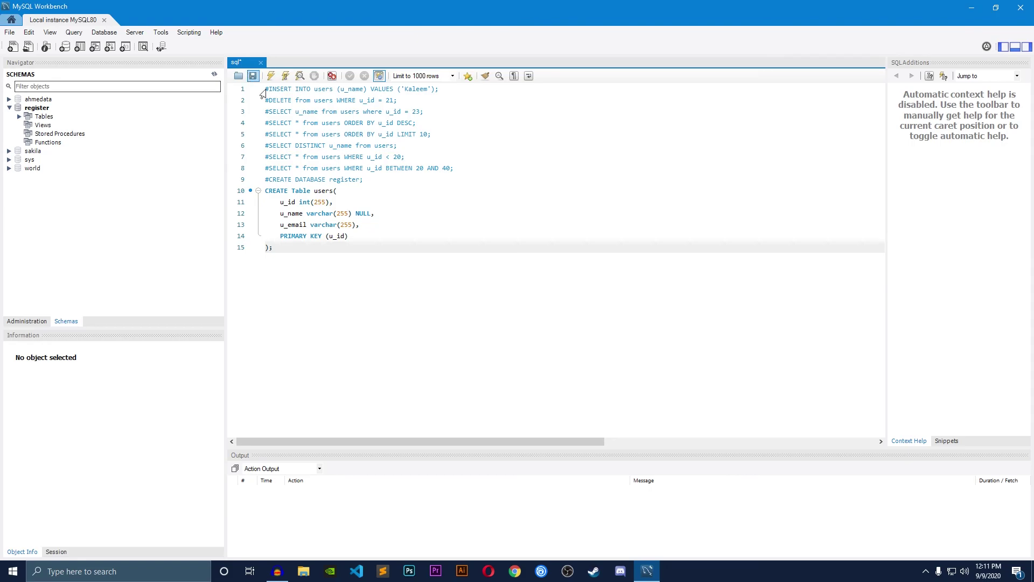
- Collapse the register schema and close the open SQL script without saving its changes
left_click(9, 107)
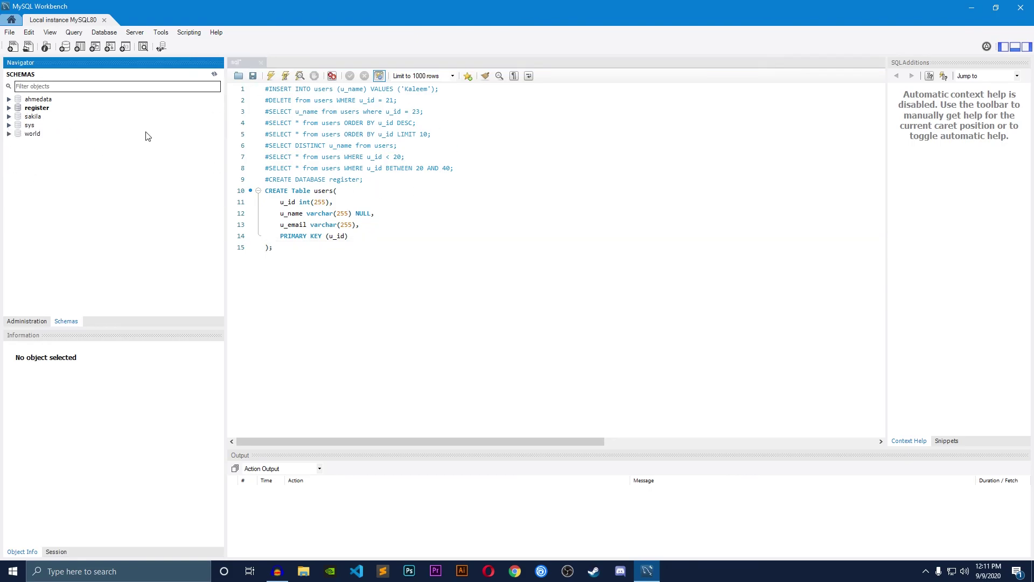
left_click(261, 62)
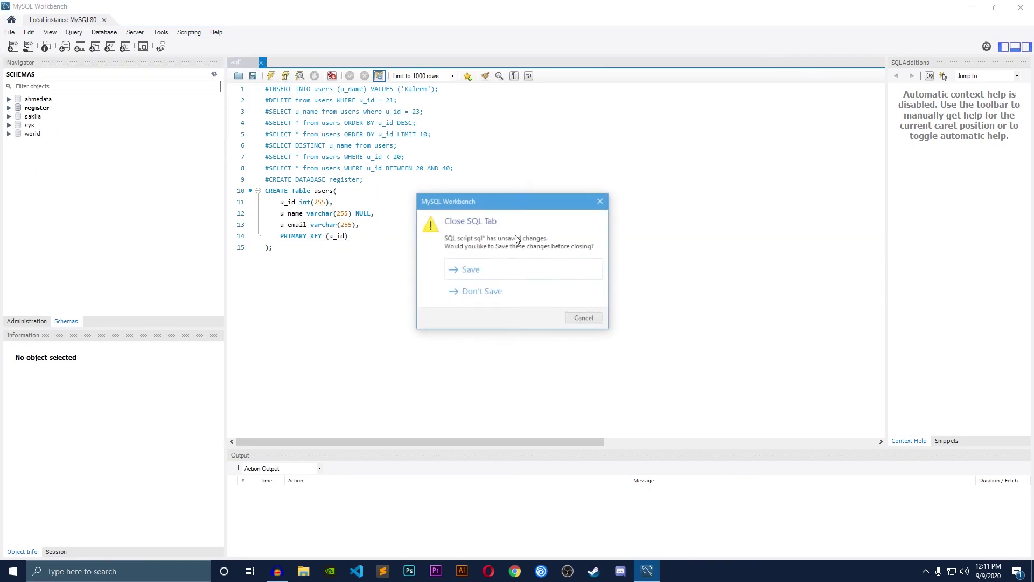
left_click(499, 292)
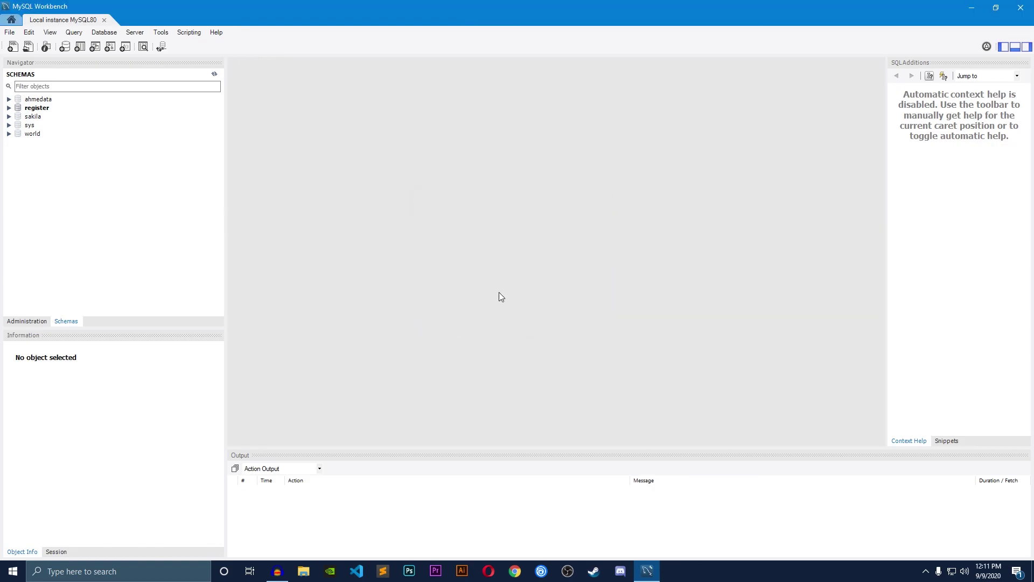